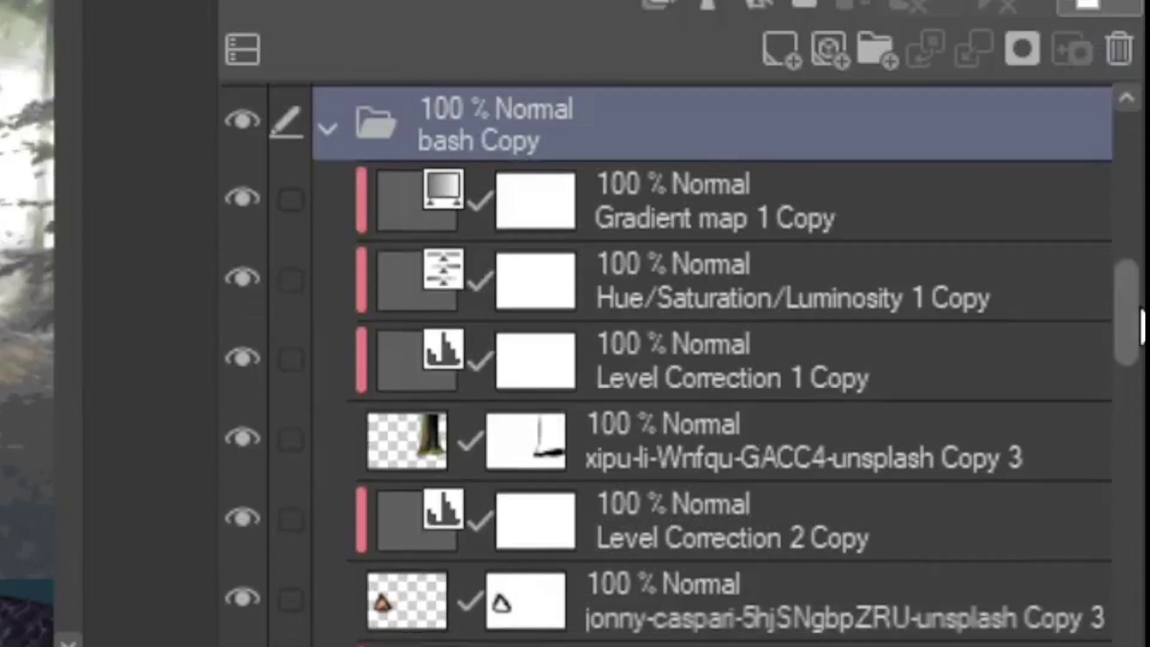
scroll(1141, 324, down, 2)
scroll(1141, 323, down, 2)
scroll(1142, 324, down, 2)
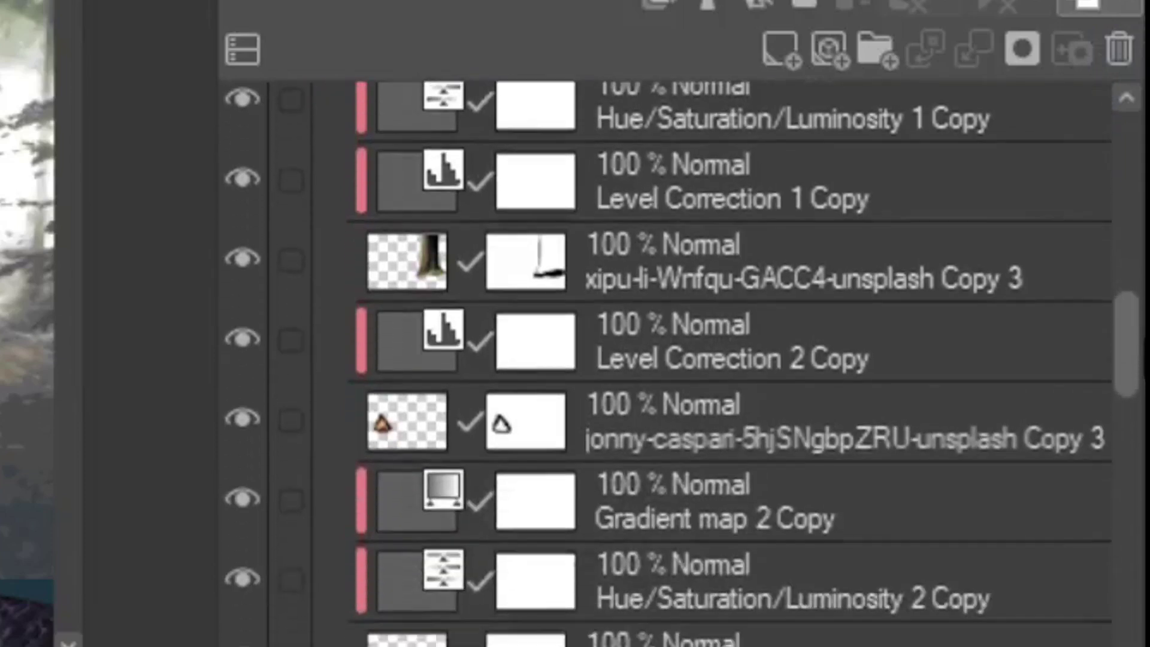
scroll(683, 359, down, 1)
scroll(683, 359, down, 1)
scroll(683, 359, down, 1)
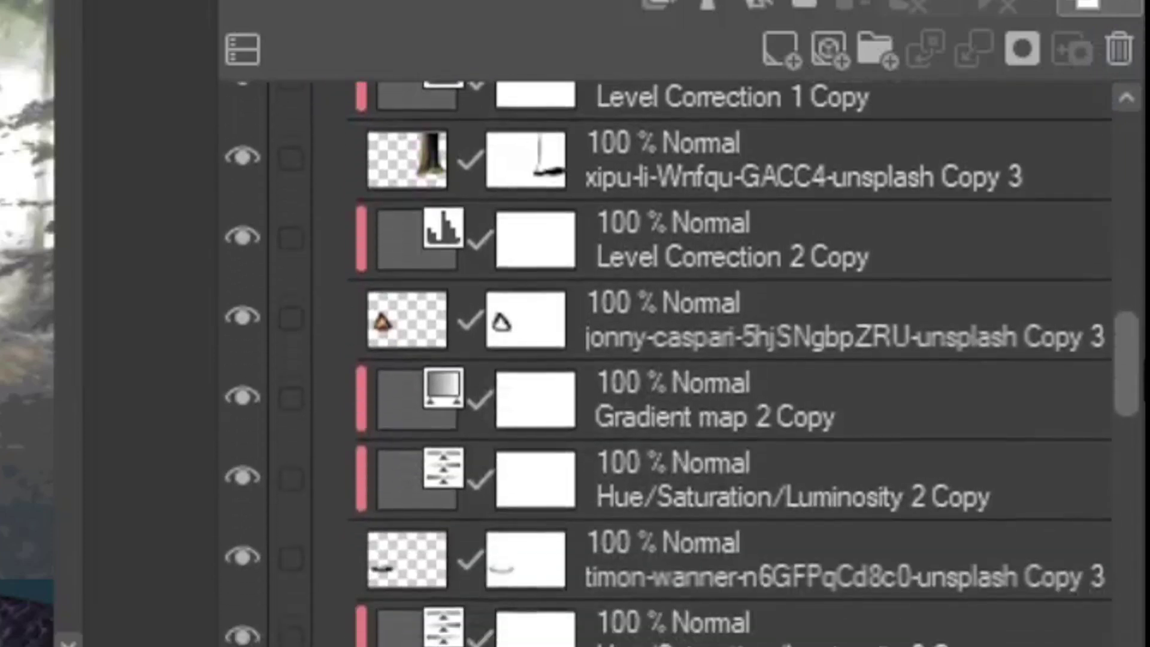
scroll(683, 359, down, 1)
scroll(684, 359, down, 1)
scroll(683, 360, down, 1)
scroll(683, 360, down, 1)
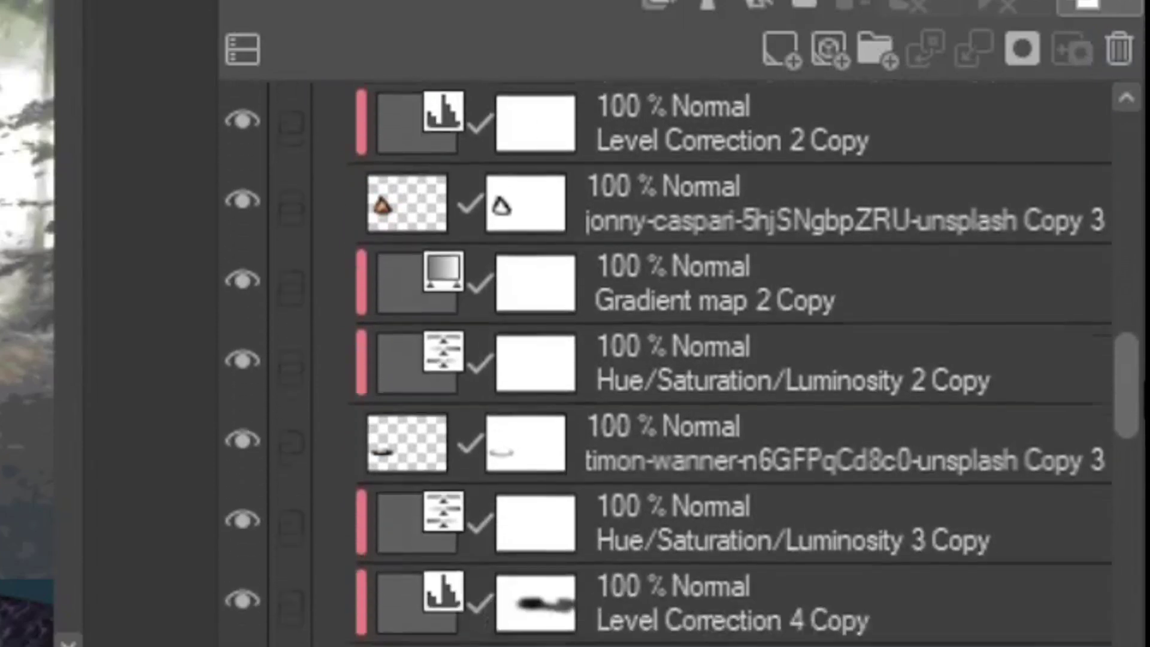
scroll(682, 359, down, 1)
scroll(682, 360, down, 1)
scroll(682, 359, down, 1)
scroll(683, 359, down, 1)
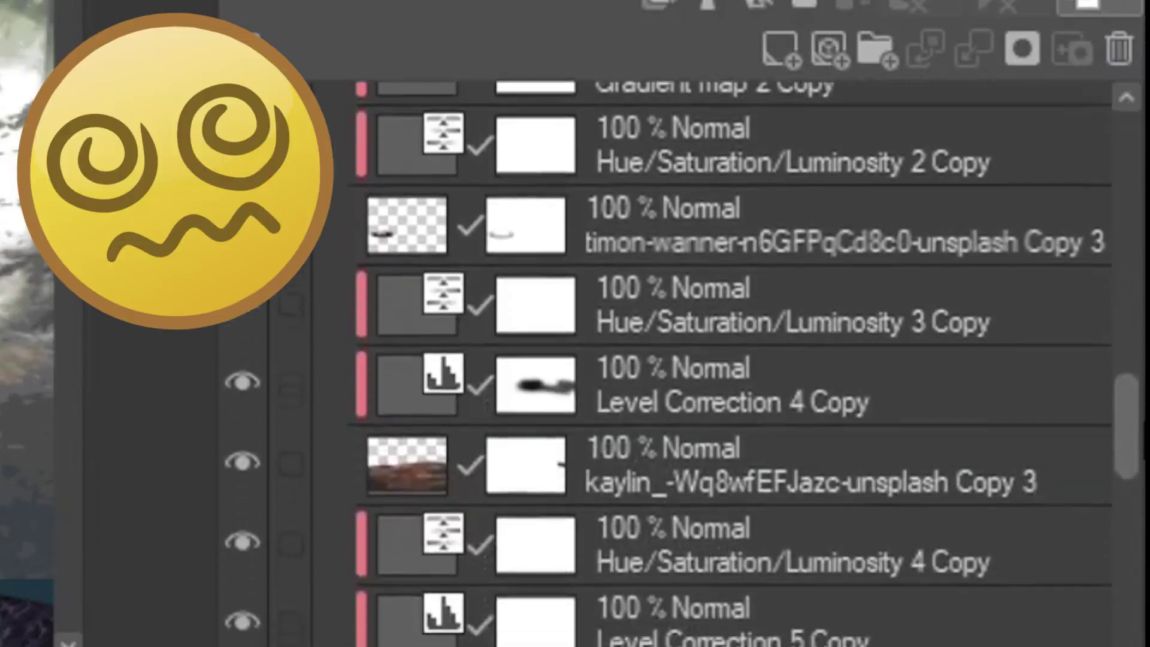
scroll(683, 360, down, 1)
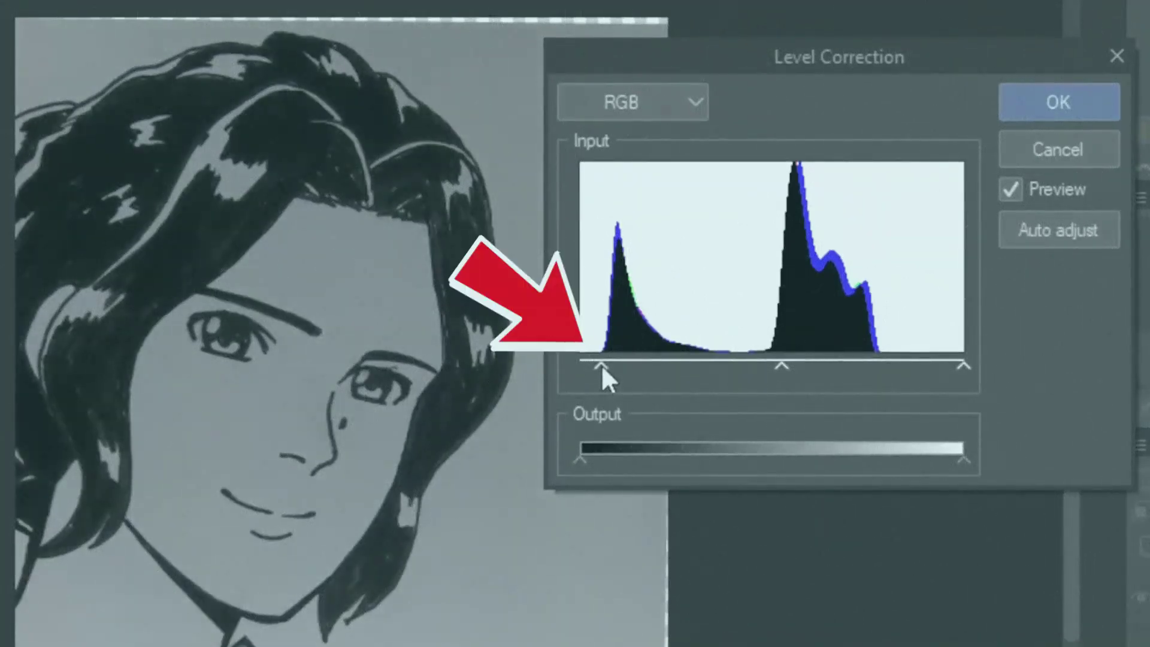
In Level Correction, nudge the black input slider right and pull the white input slider left
drag(601, 364, 603, 364)
drag(962, 365, 794, 370)
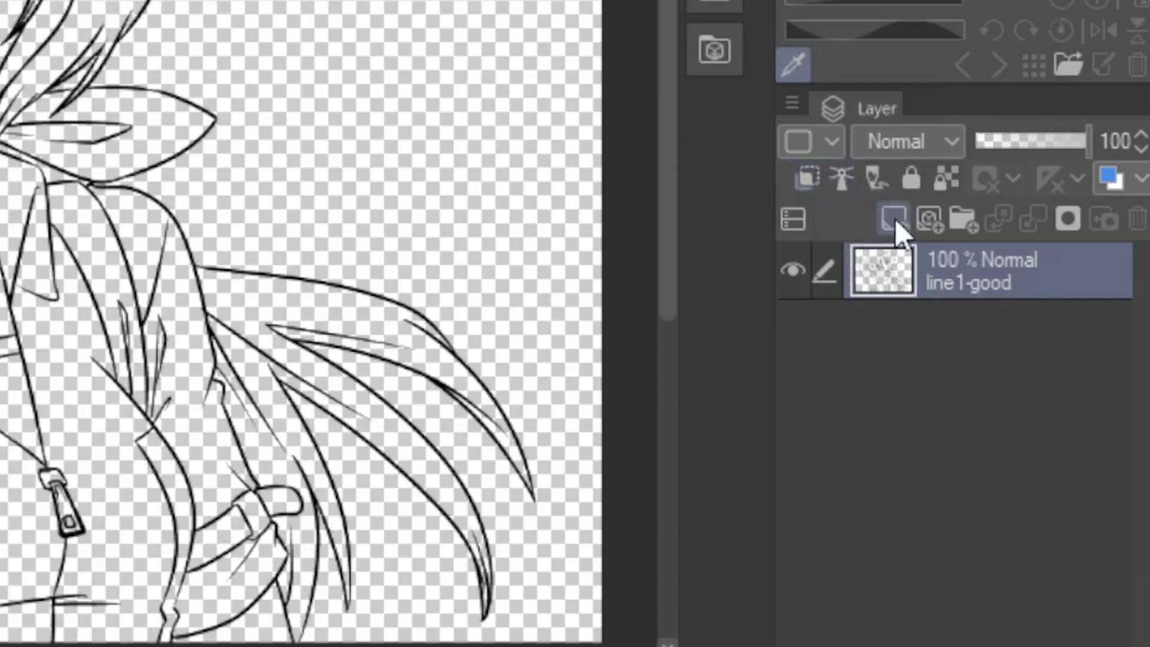
Add two new raster layers and move both beneath line1-good
click(893, 218)
drag(953, 270, 952, 355)
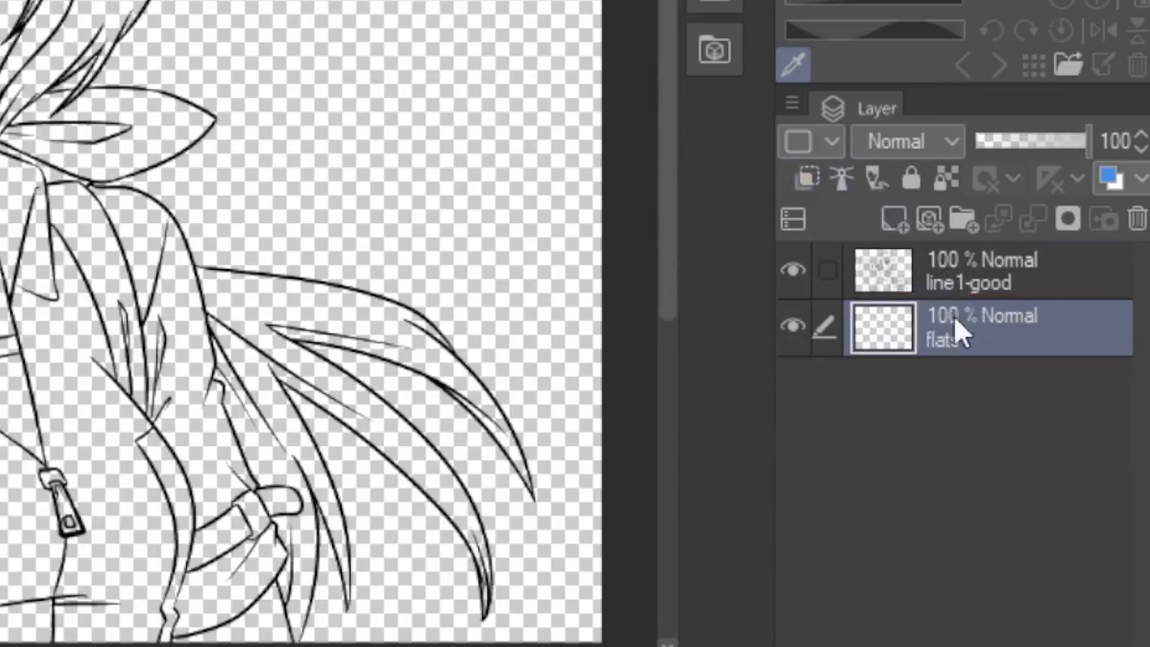
click(895, 217)
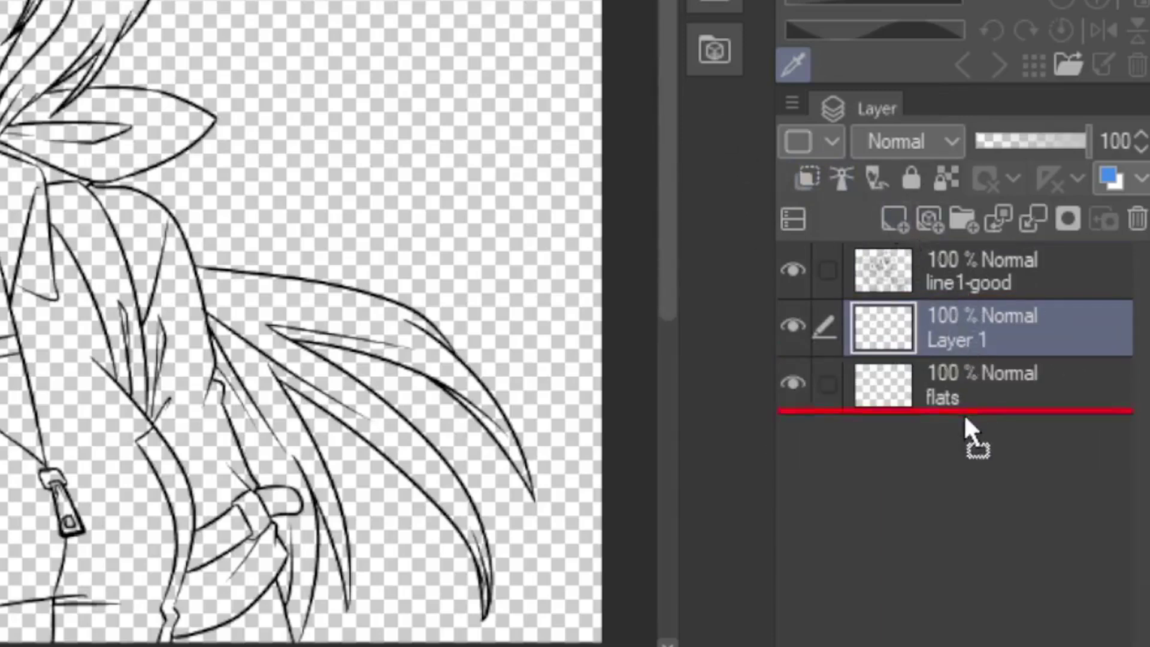
drag(964, 413, 954, 391)
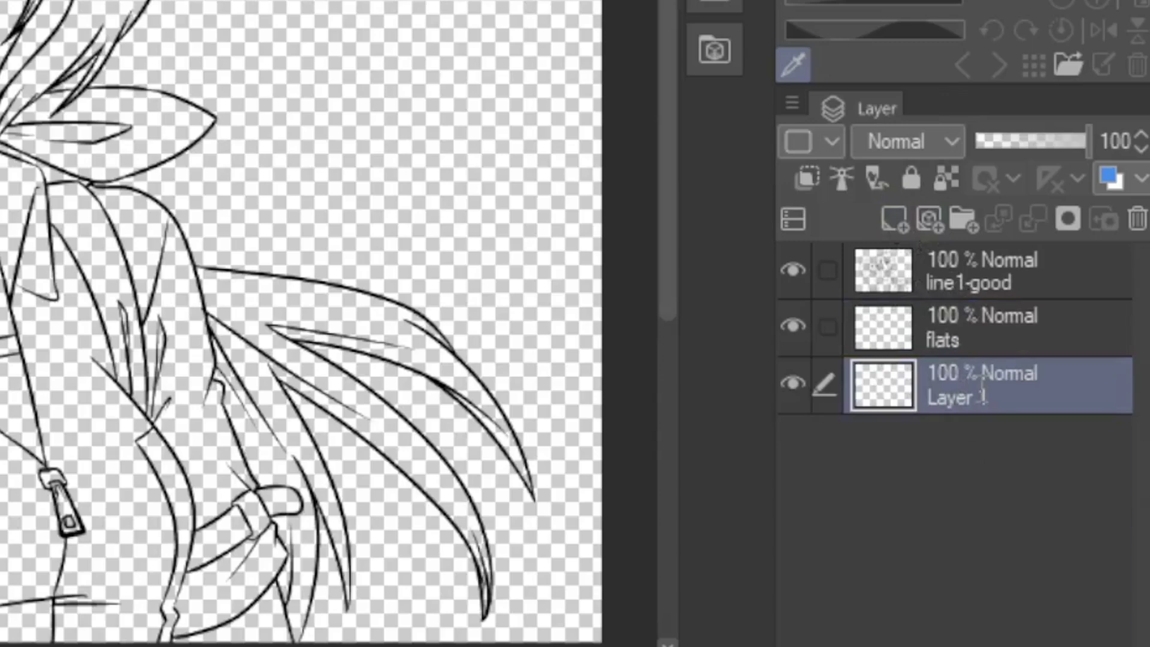
text(bg)
Name the bottom layer bg, fill it with grey, and make flats active
key(Return)
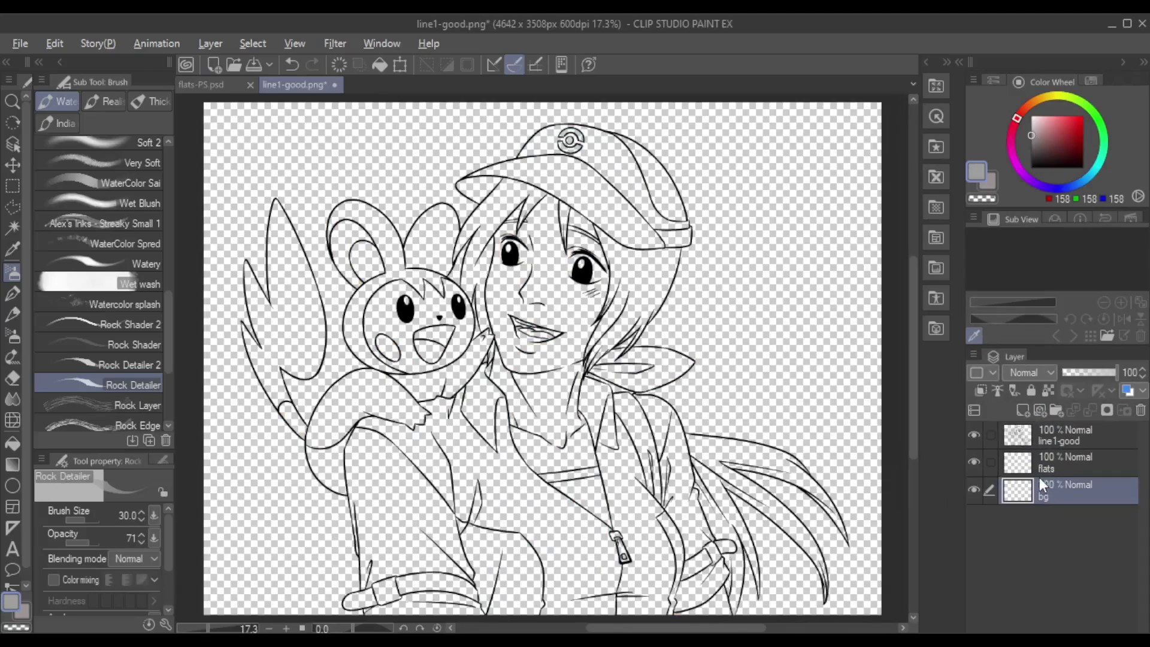
key(alt+BackSpace)
click(1053, 465)
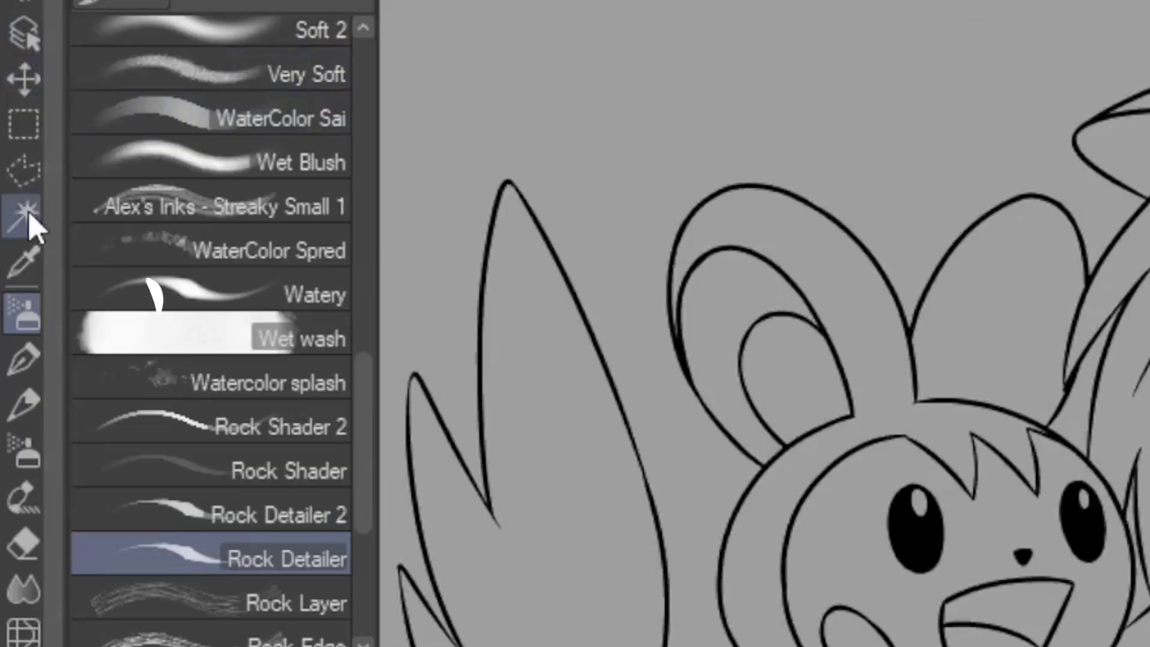
Set the Auto select tool to Refer to all layers with Anti-aliasing unchecked
click(12, 225)
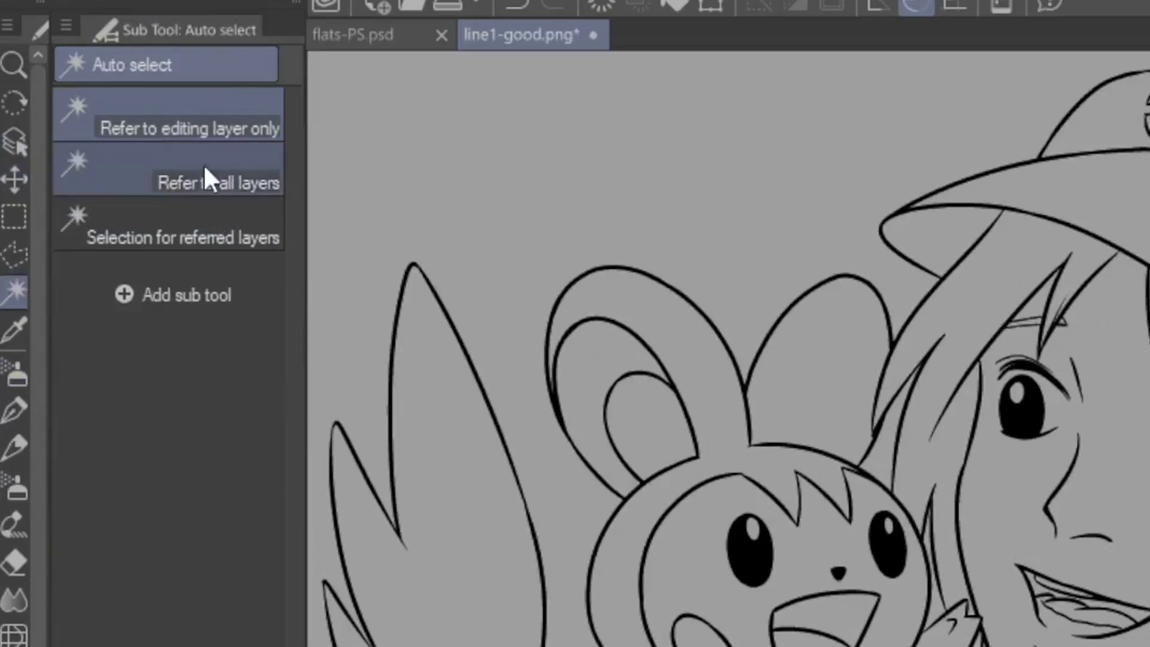
click(115, 177)
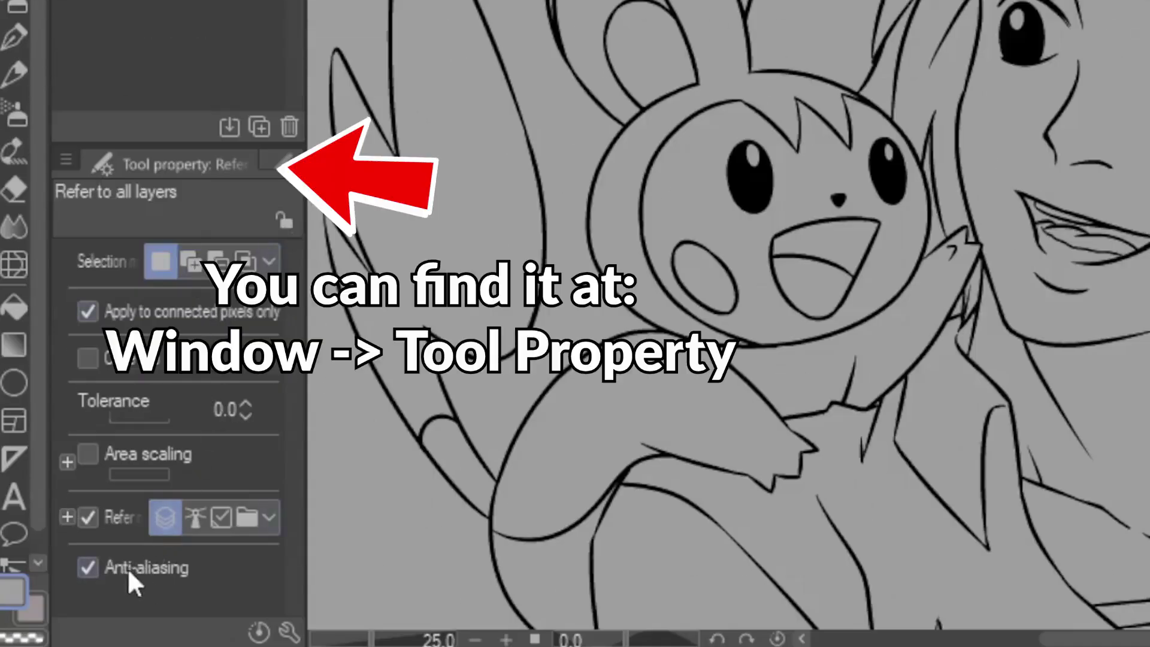
click(88, 569)
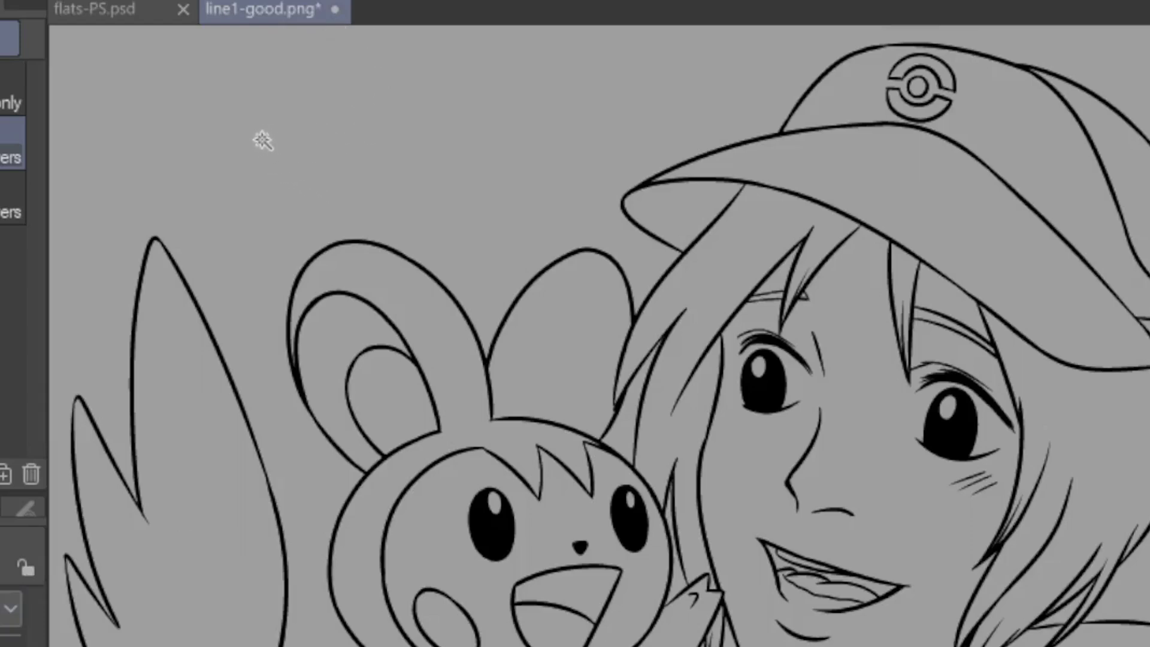
Wand-select the empty background around both figures plus the small gaps between hair strands
click(262, 140)
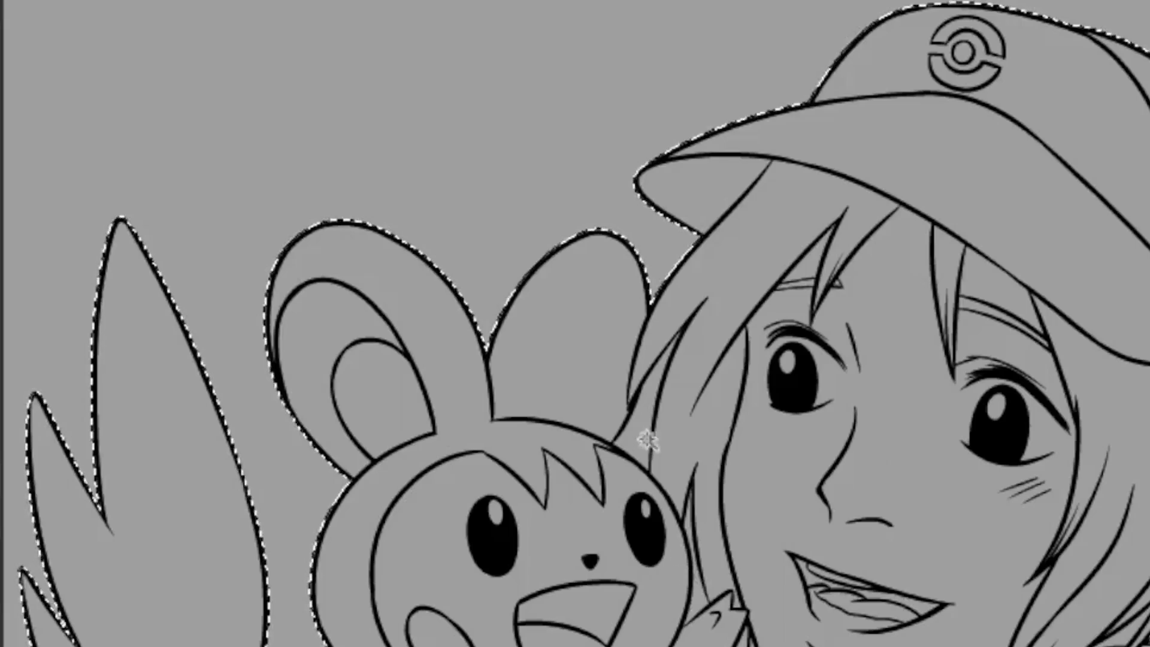
click(648, 440)
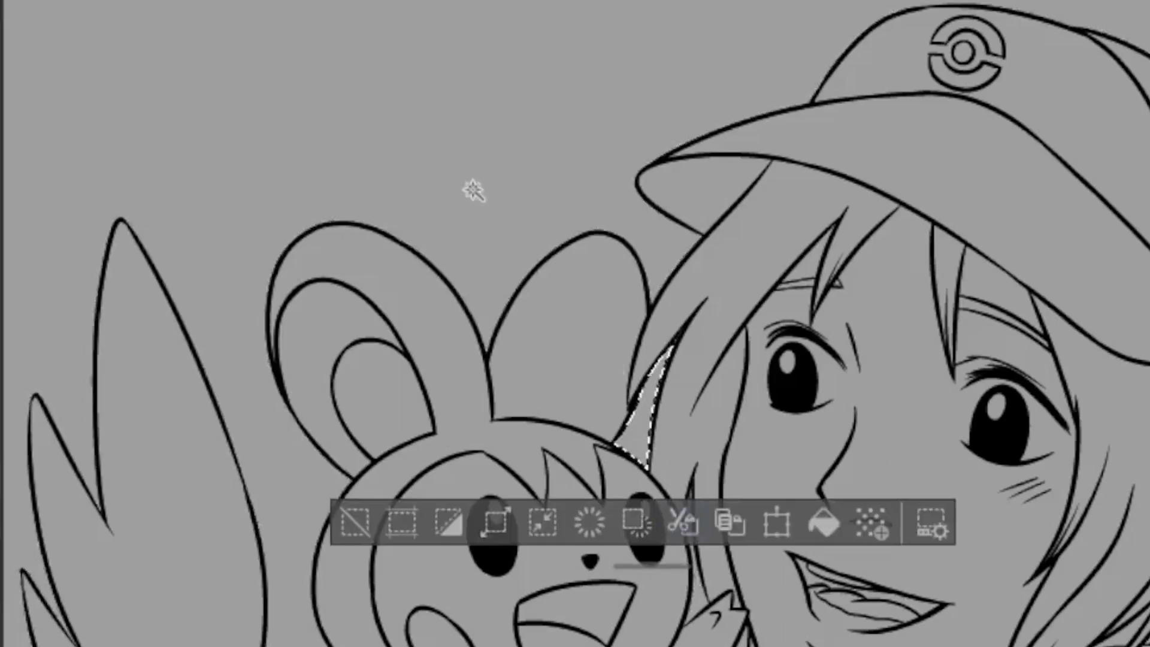
shift+click(490, 175)
shift+click(696, 598)
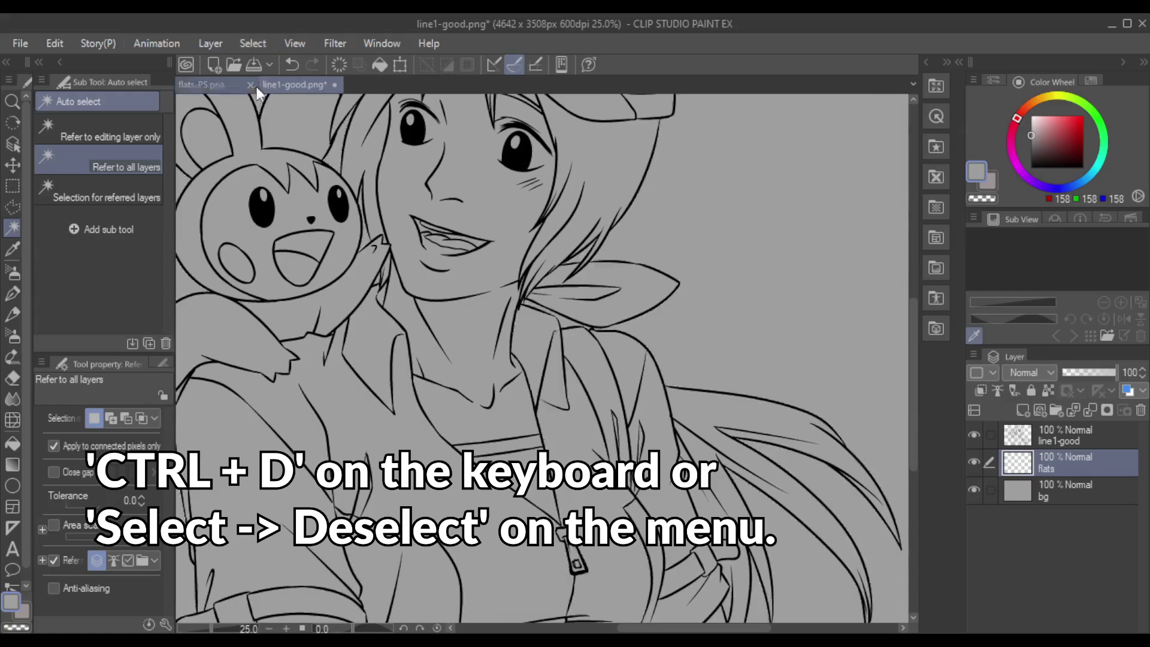
click(1060, 436)
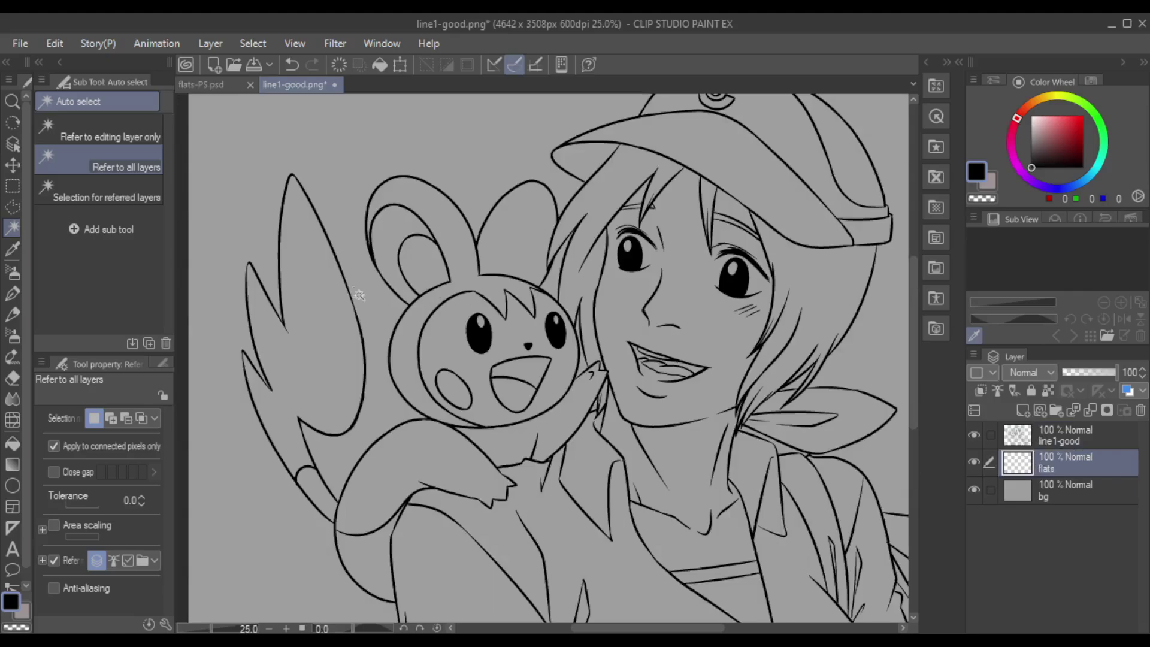
click(353, 280)
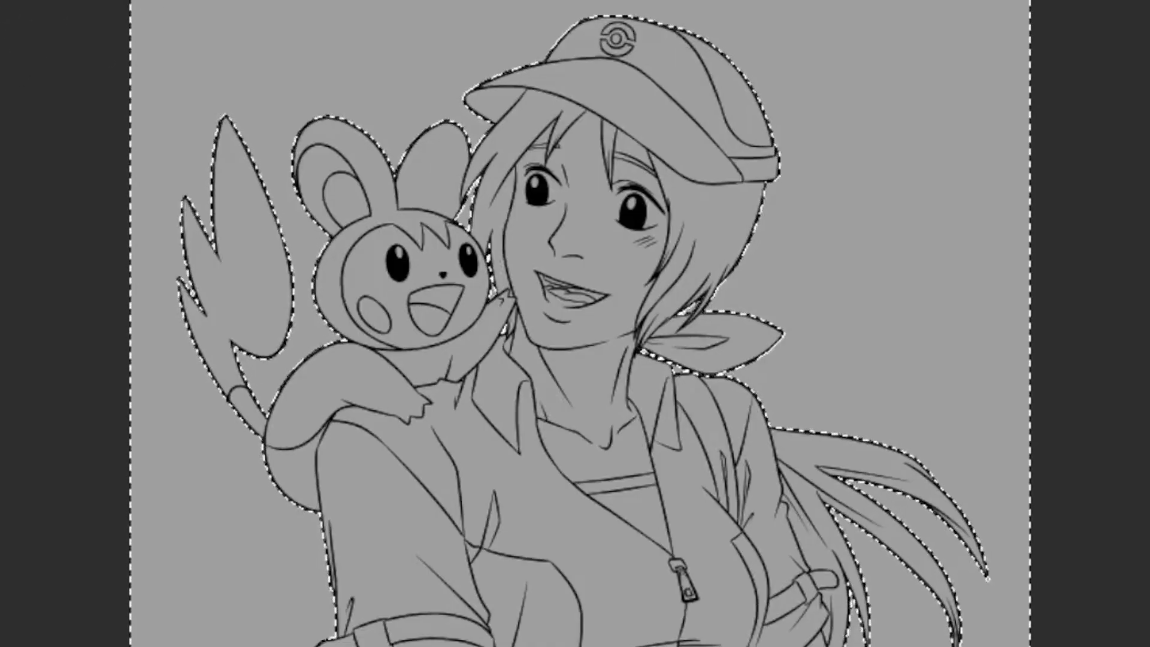
Invert the selection with Select > Invert selected area
click(160, 12)
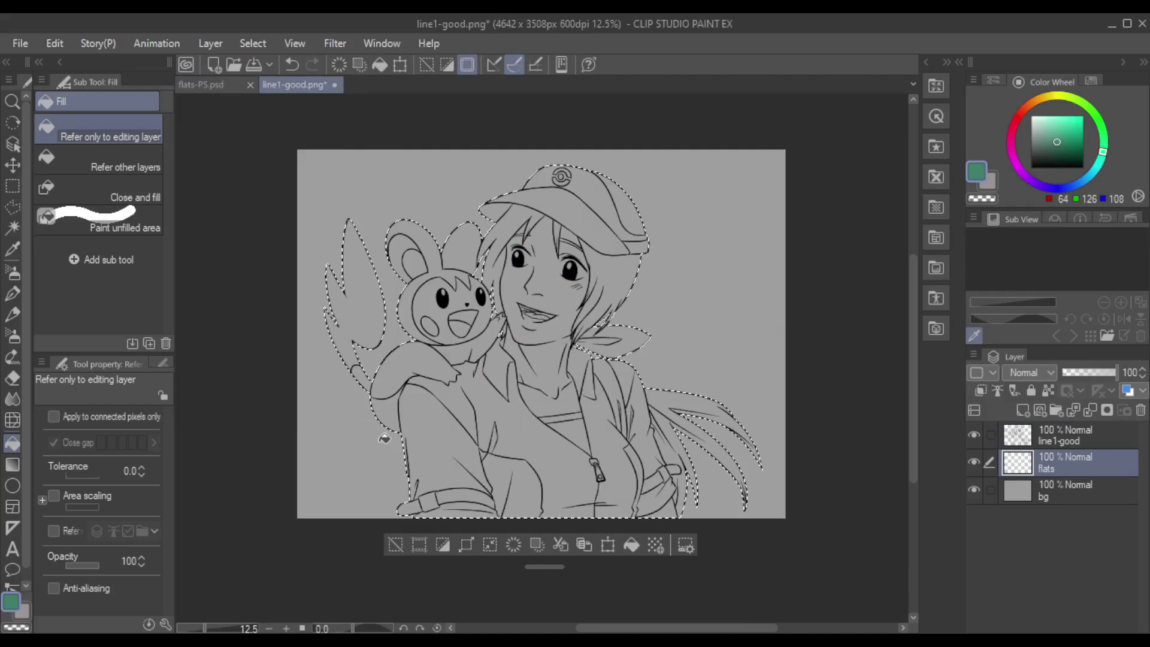
Fill the selected girl and Pokémon with teal-green on the flats layer
click(431, 428)
click(436, 433)
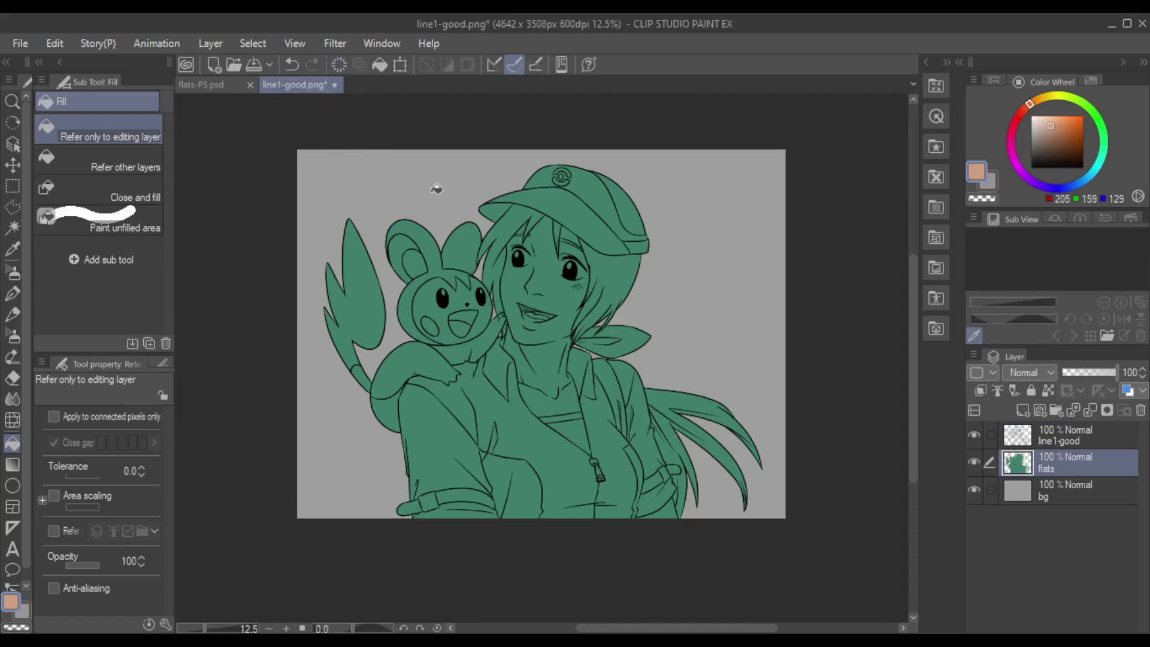
key(m)
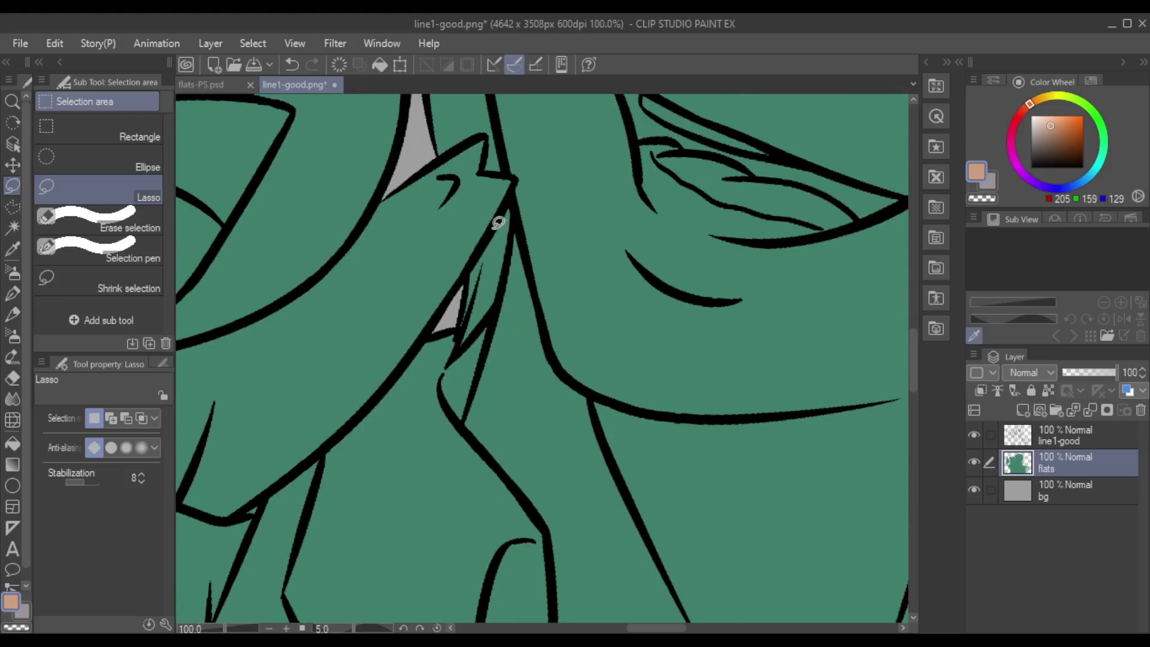
Lasso the girl's face and neck along the line art and fill them peach
mouse_move(495, 221)
mouse_down()
mouse_move(479, 260)
mouse_move(501, 231)
mouse_move(469, 209)
mouse_up()
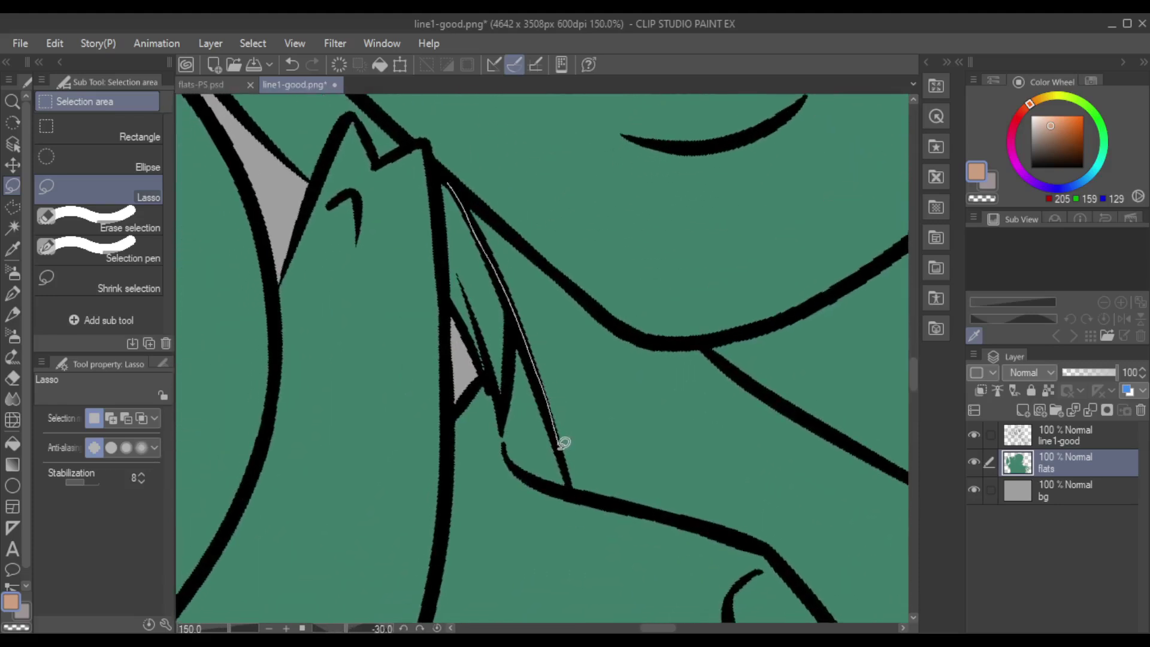
drag(588, 121, 619, 139)
mouse_move(605, 462)
mouse_down()
mouse_move(384, 282)
mouse_move(465, 336)
mouse_up()
drag(670, 509, 669, 510)
drag(401, 228, 447, 281)
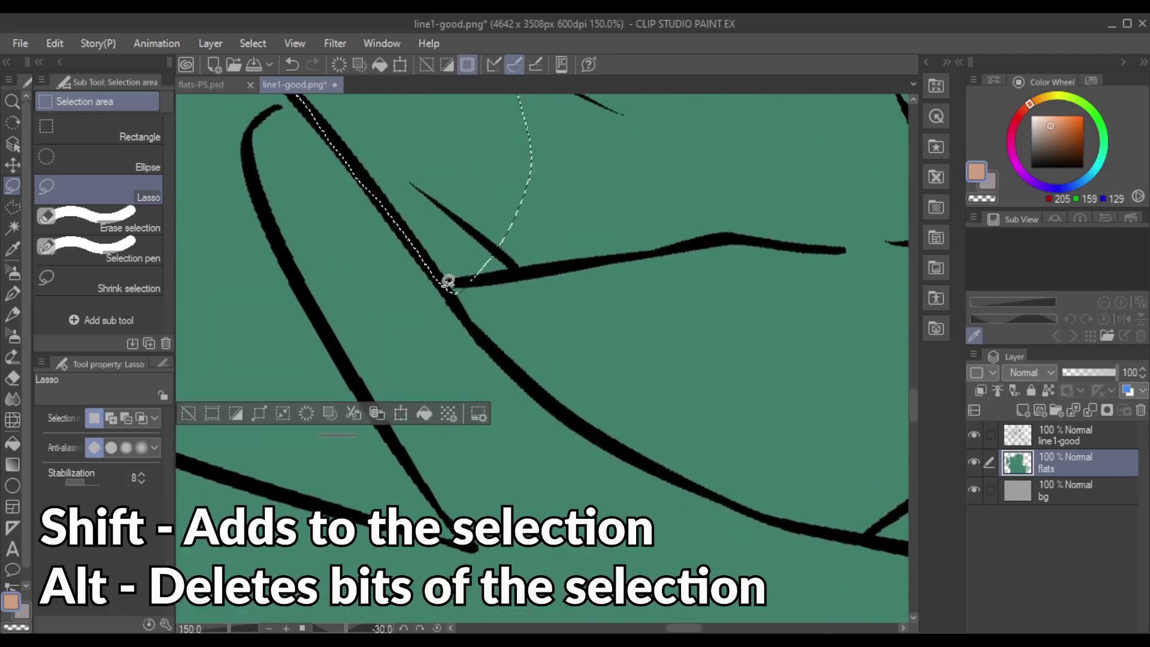
mouse_move(651, 458)
mouse_down()
mouse_move(488, 206)
mouse_move(464, 213)
mouse_move(598, 232)
mouse_move(554, 255)
mouse_move(503, 449)
mouse_move(632, 303)
mouse_move(419, 134)
mouse_move(435, 505)
mouse_up()
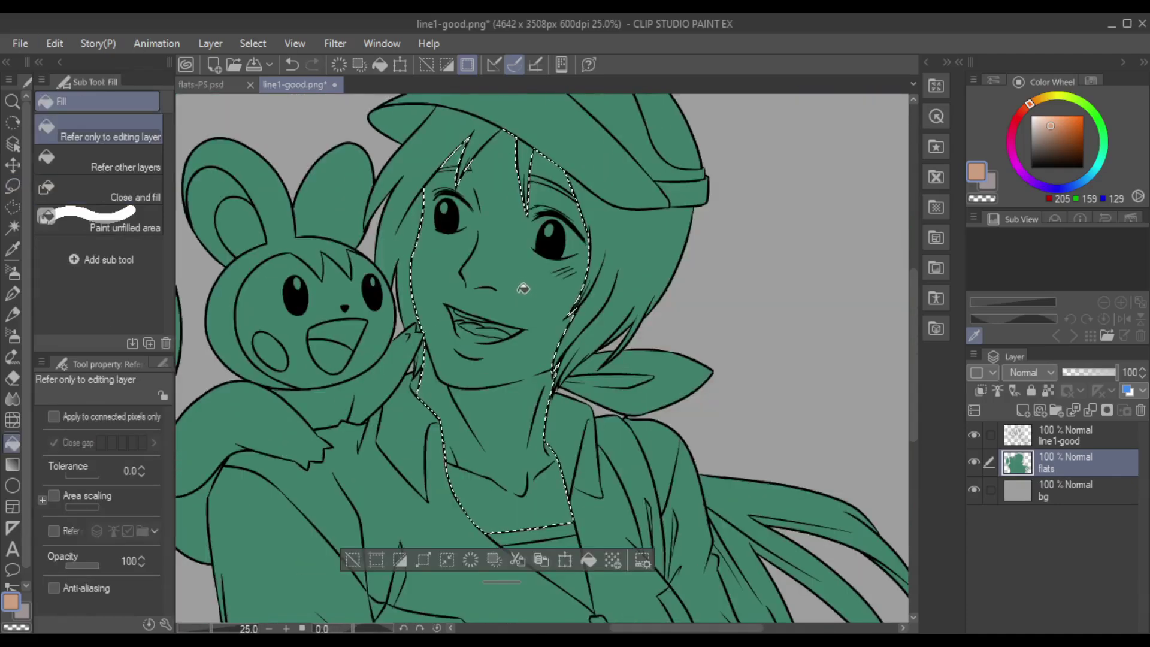
click(523, 288)
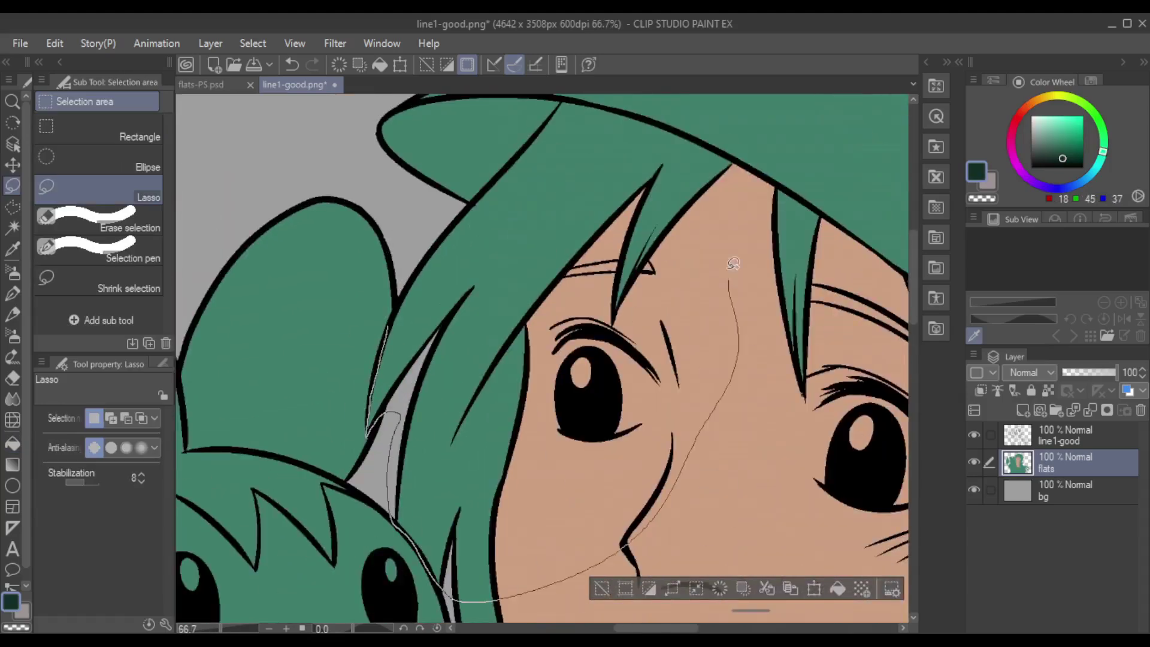
Trace a lasso selection around the girl's hair, including the long strands
mouse_move(382, 290)
mouse_down()
mouse_move(401, 191)
mouse_move(709, 503)
mouse_up()
scroll(526, 275, up, 2)
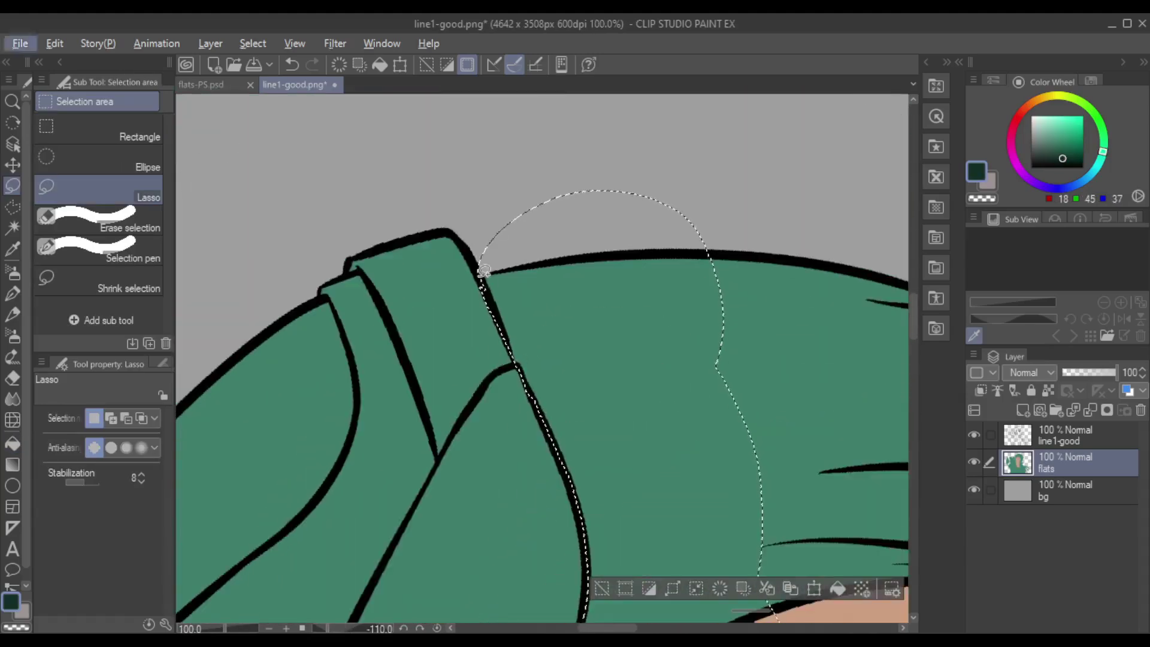
scroll(711, 503, down, 2)
scroll(657, 311, up, 2)
scroll(533, 367, up, 1)
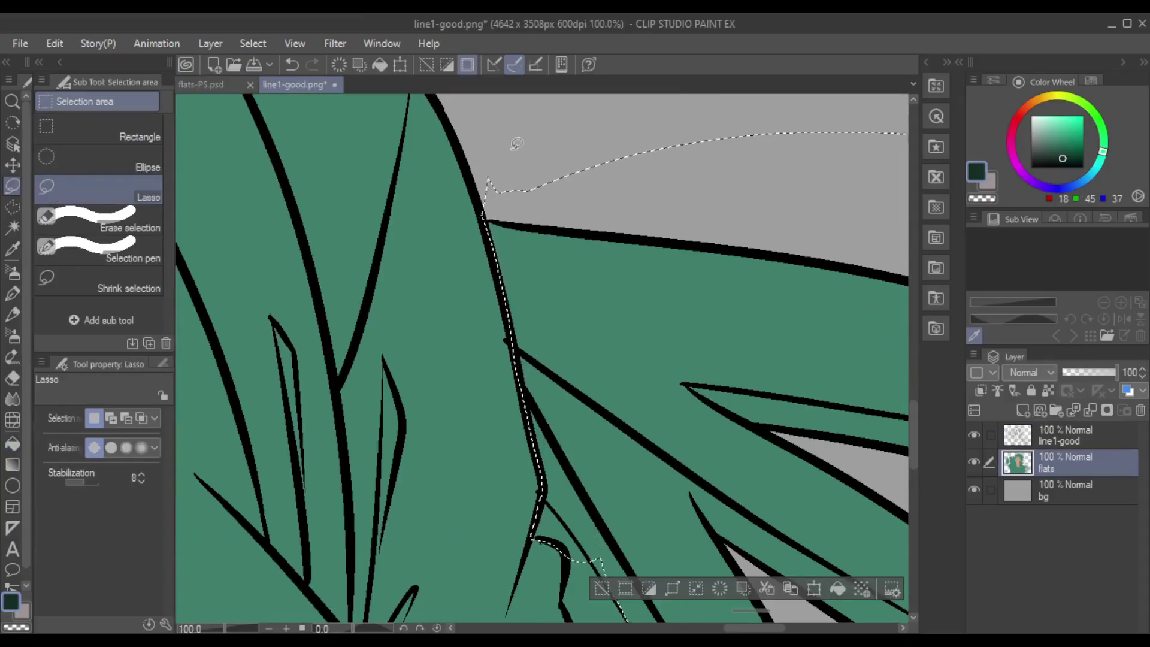
drag(513, 368, 509, 355)
drag(589, 542, 706, 333)
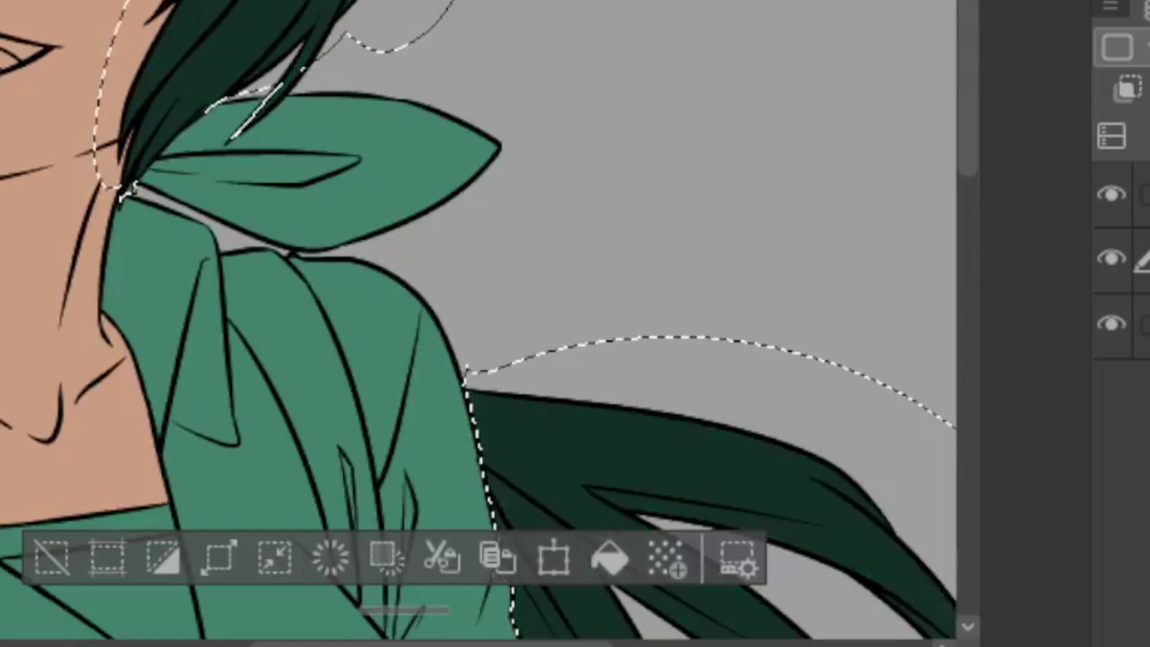